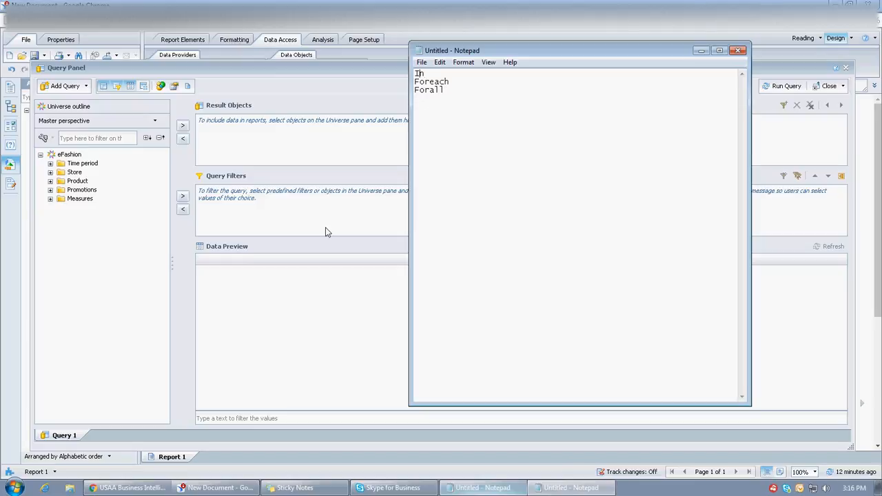
key("shift+Down")
key("shift+Down")
key("shift+Up")
key("shift+Up")
left_click_drag(446, 91, 406, 69)
left_click(455, 99)
Switch to the Query Panel and add the Year and Quarter dimensions to the result objects
left_click(353, 156)
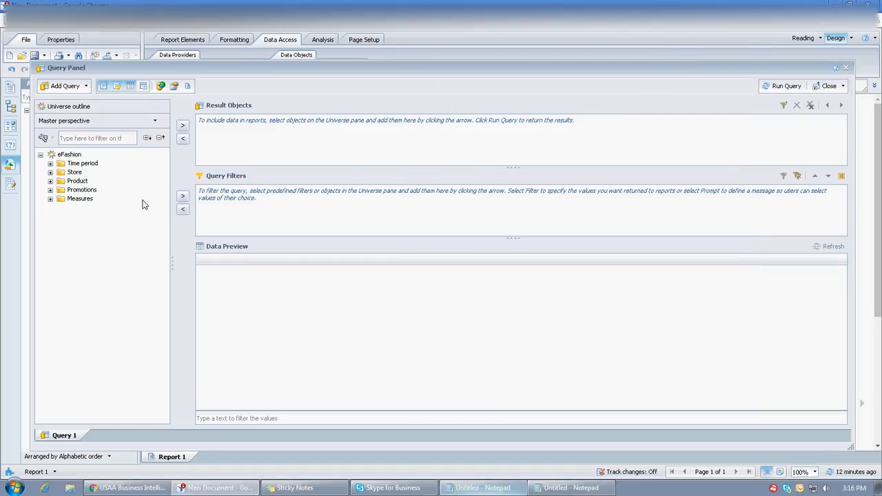
left_click(109, 140)
type("year")
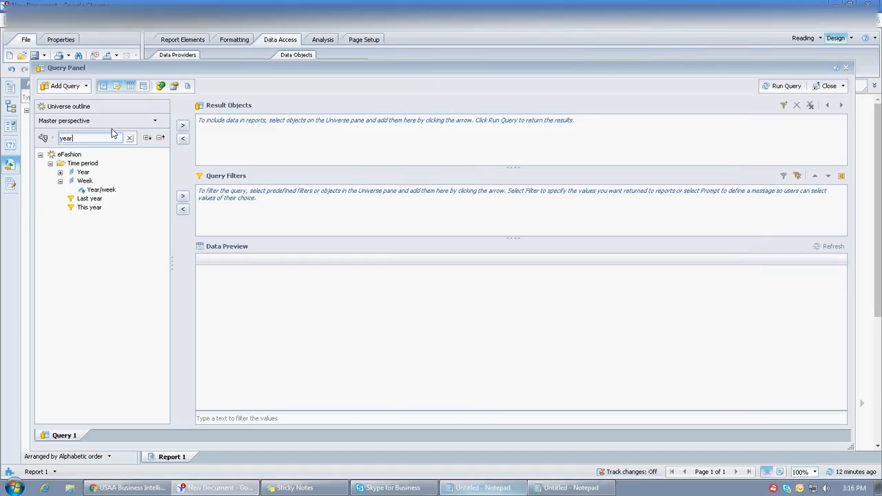
left_click_drag(85, 174, 246, 120)
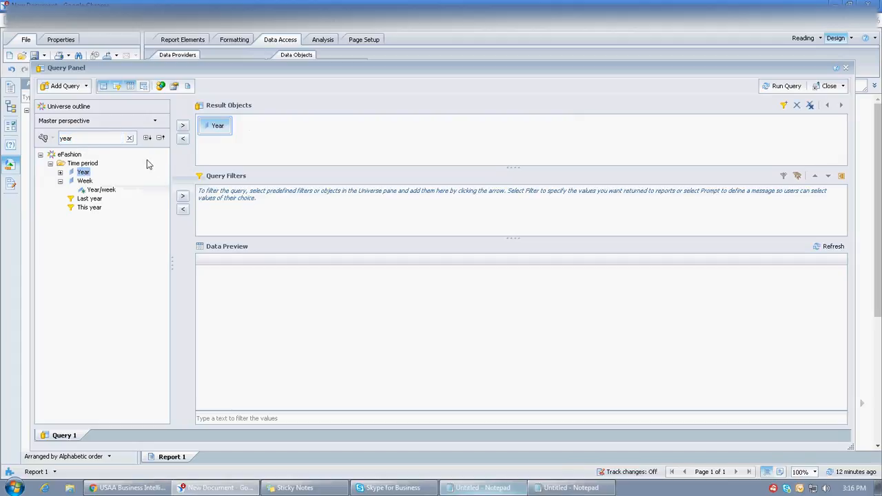
double_click(96, 141)
type("quar")
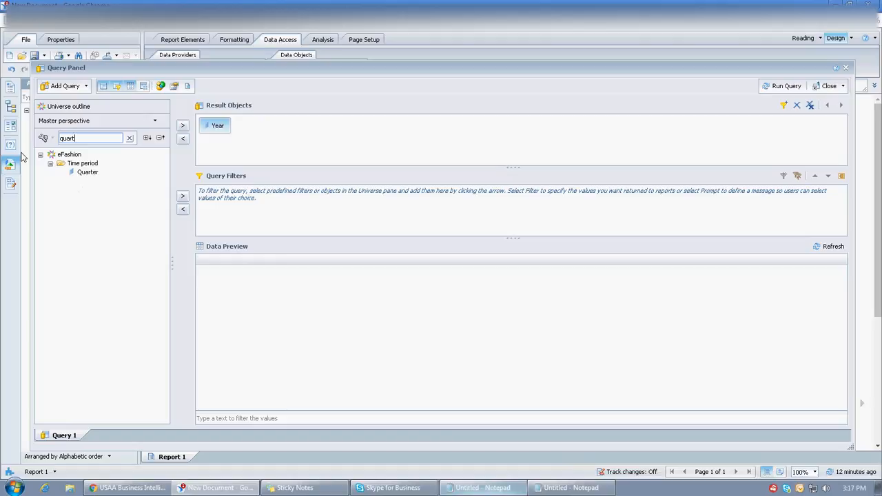
type("t")
double_click(82, 173)
Add City and Sales revenue to the result objects and run the query
double_click(65, 138)
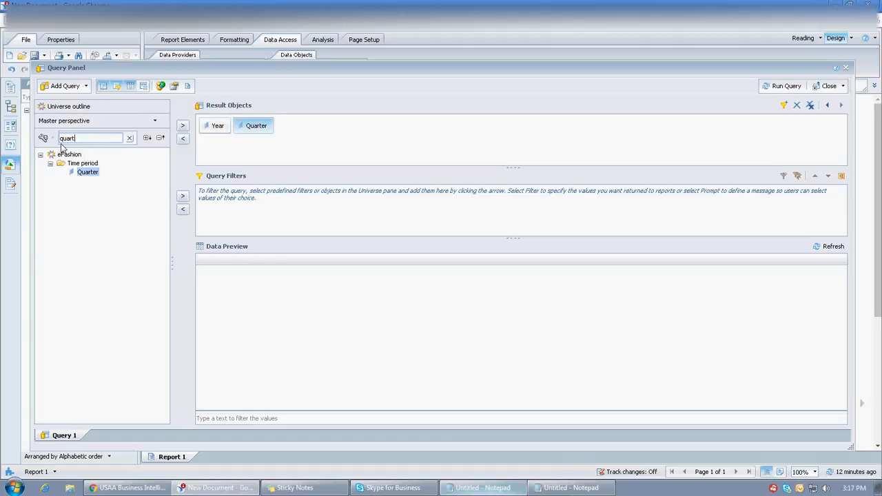
type("cit")
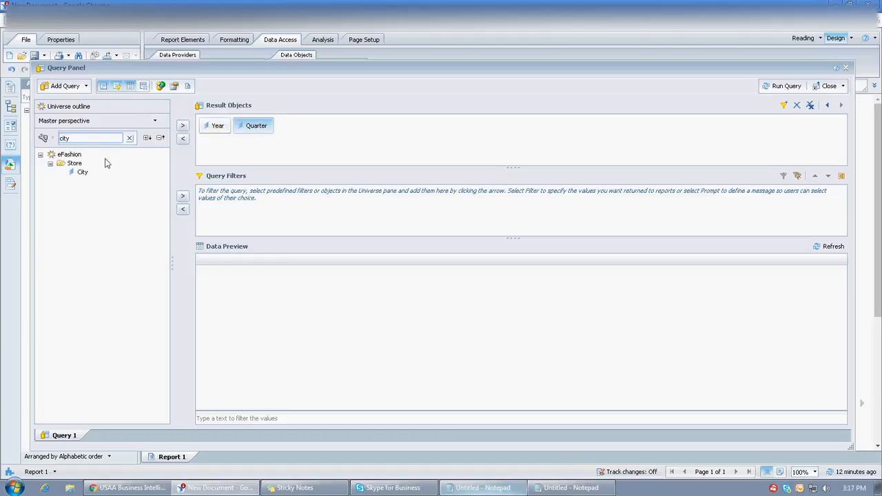
type("y")
double_click(82, 173)
double_click(64, 138)
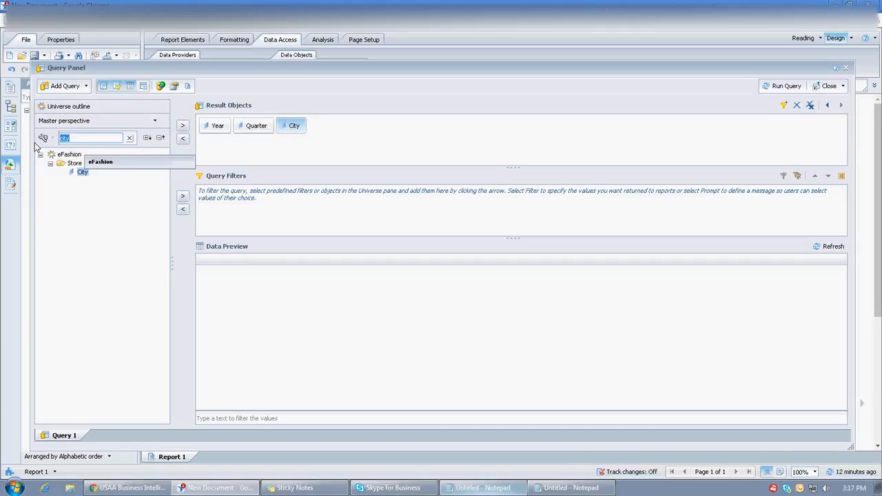
type("sales re")
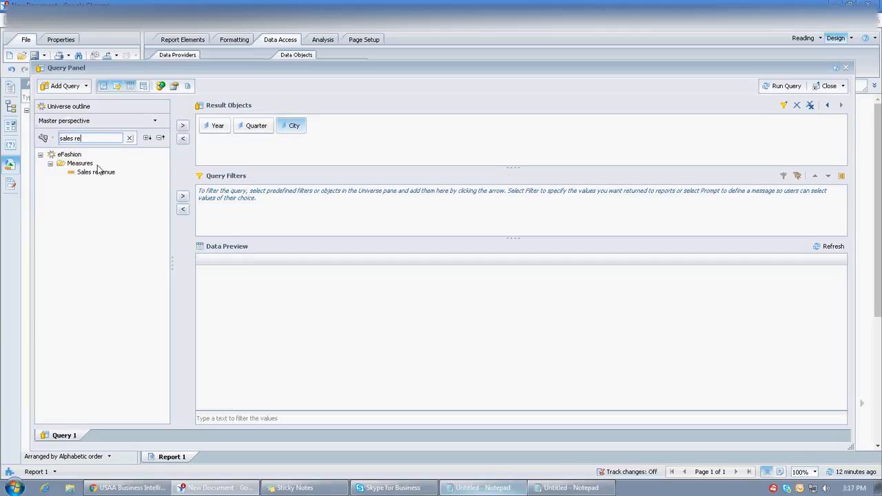
double_click(95, 173)
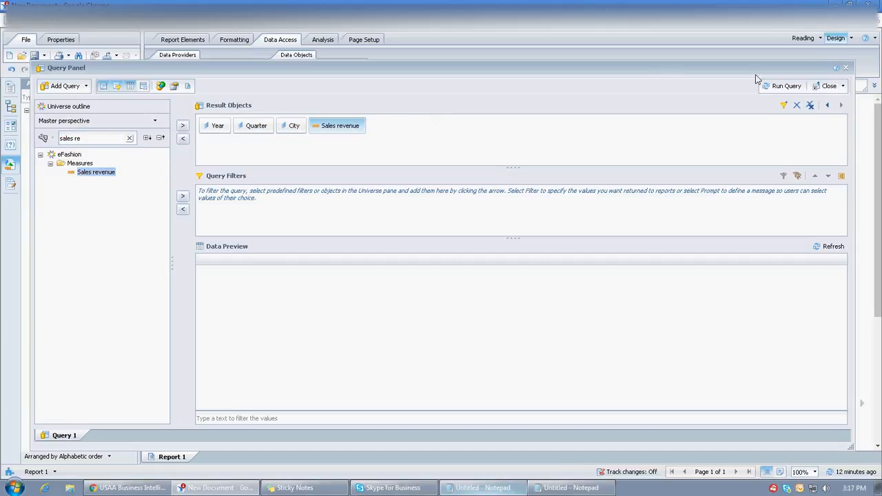
left_click(784, 86)
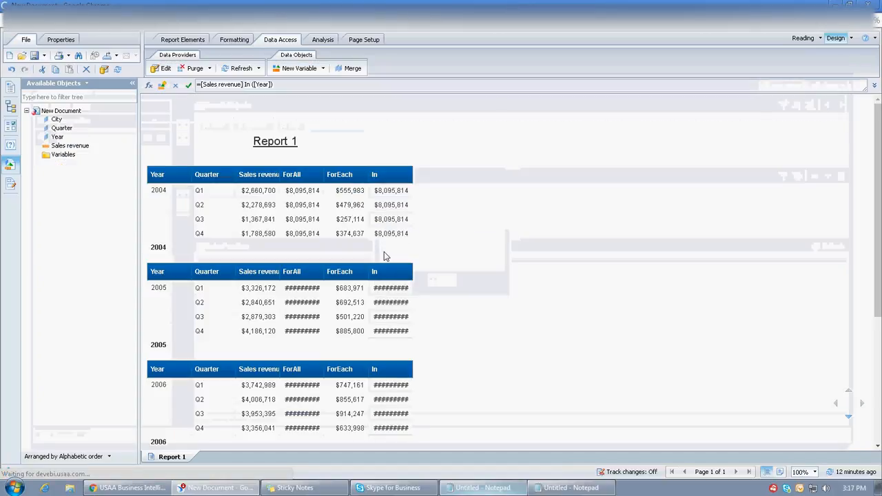
Delete the ForAll, ForEach and In columns from the report table and autofit the Sales revenue column's width
left_click(305, 206)
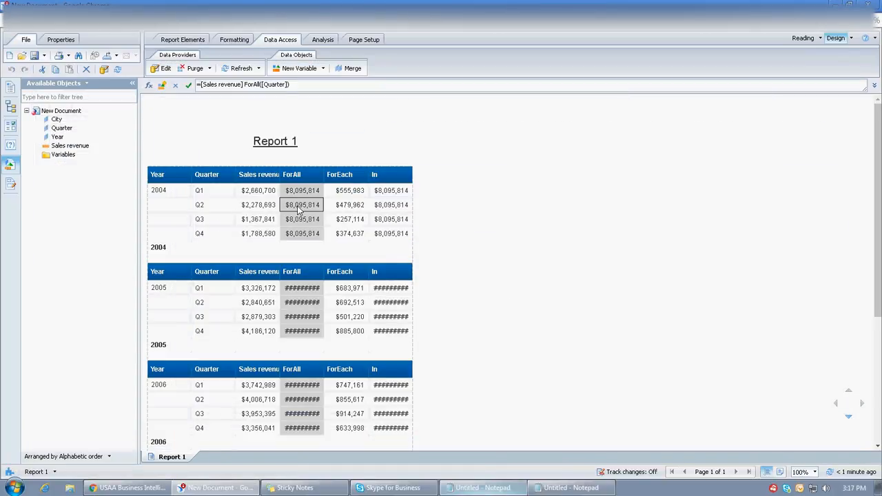
key("Delete")
key("Delete")
left_click(305, 206)
key("Delete")
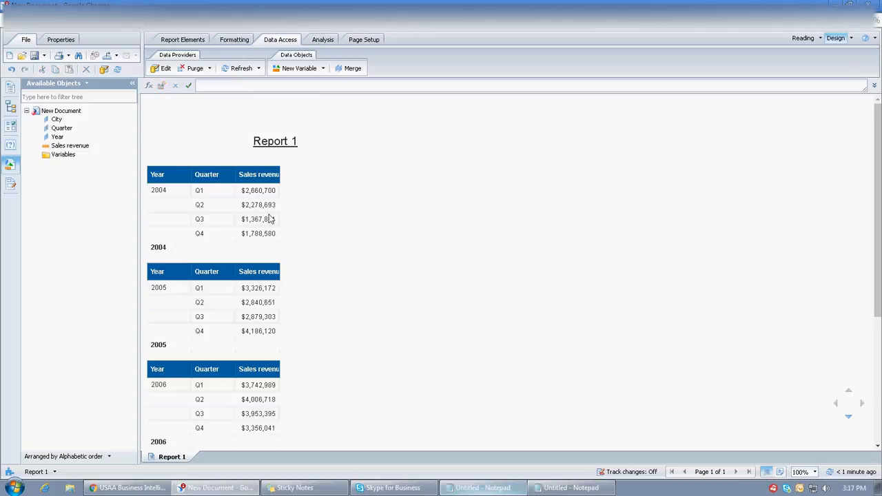
left_click(274, 192)
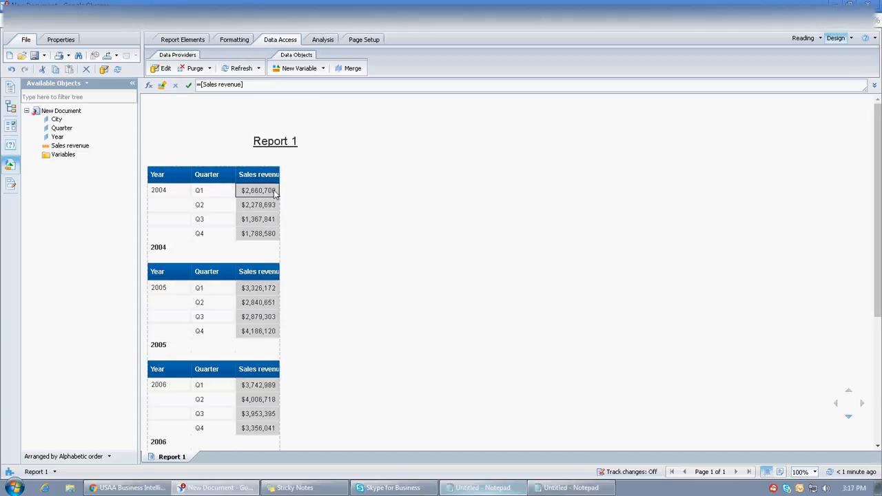
double_click(280, 196)
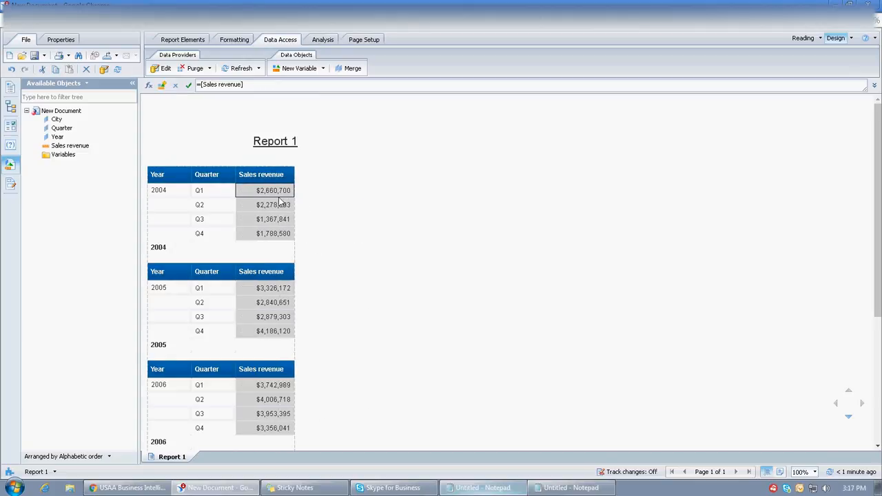
Add a Sum to the Sales revenue column so each year break and the whole table get totals
left_click(248, 204)
left_click(323, 39)
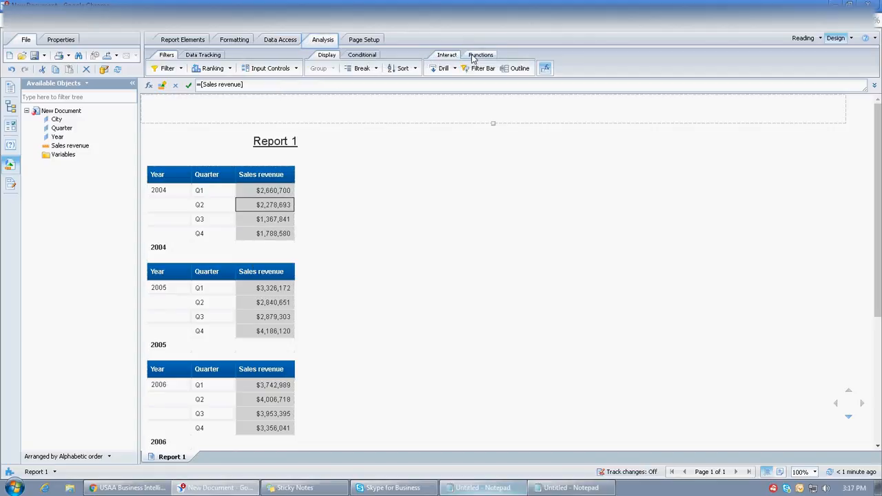
left_click(436, 68)
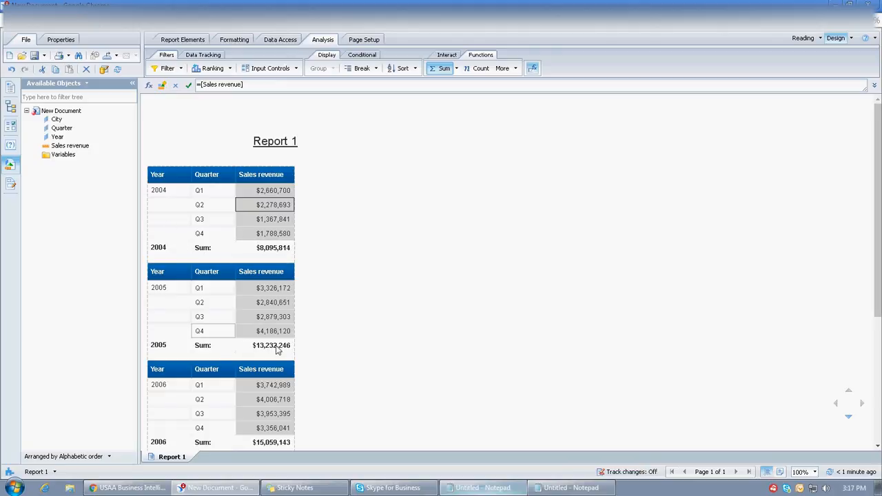
scroll(249, 310, "down", 3)
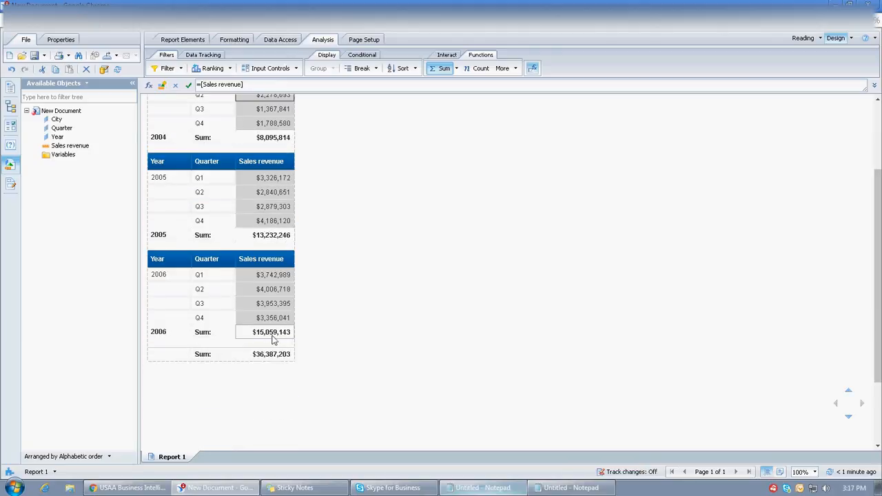
scroll(274, 340, "up", 2)
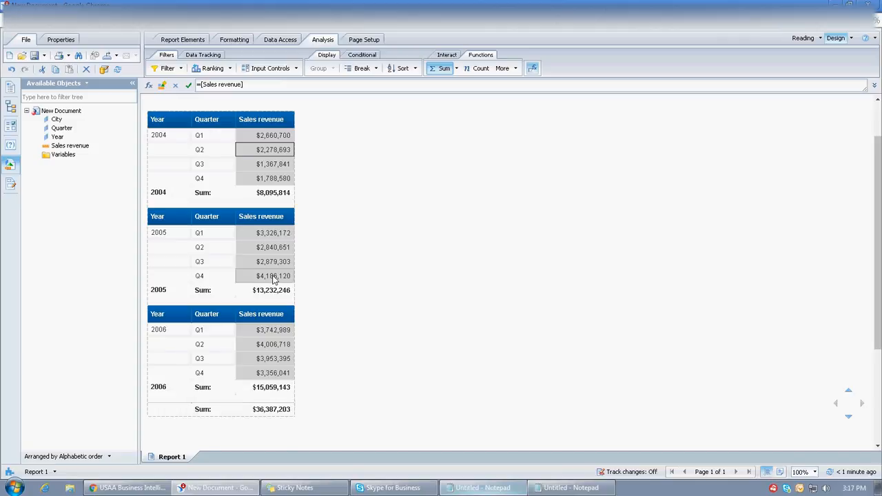
scroll(274, 280, "up", 2)
Insert a column to the right of Sales revenue and give its body cells the formula =[Sales revenue] ForEach([City])
right_click(272, 207)
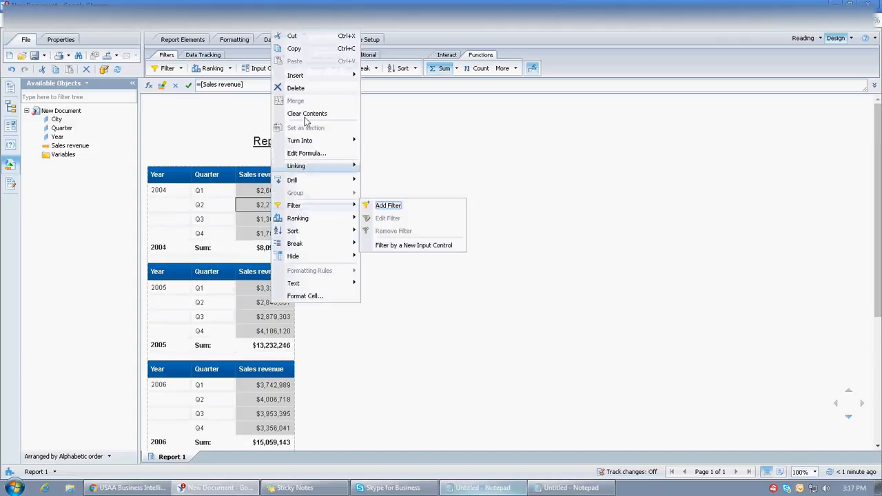
mouse_move(302, 76)
left_click(402, 115)
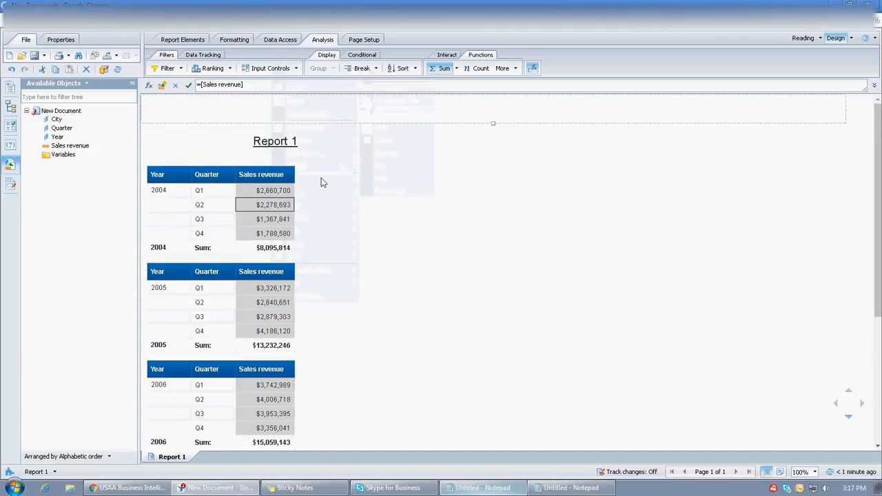
left_click(288, 189)
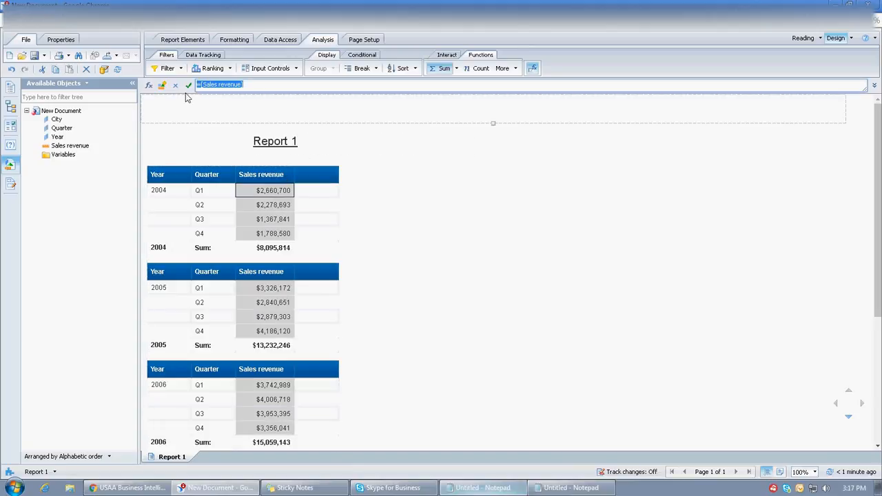
left_click(309, 193)
left_click(258, 88)
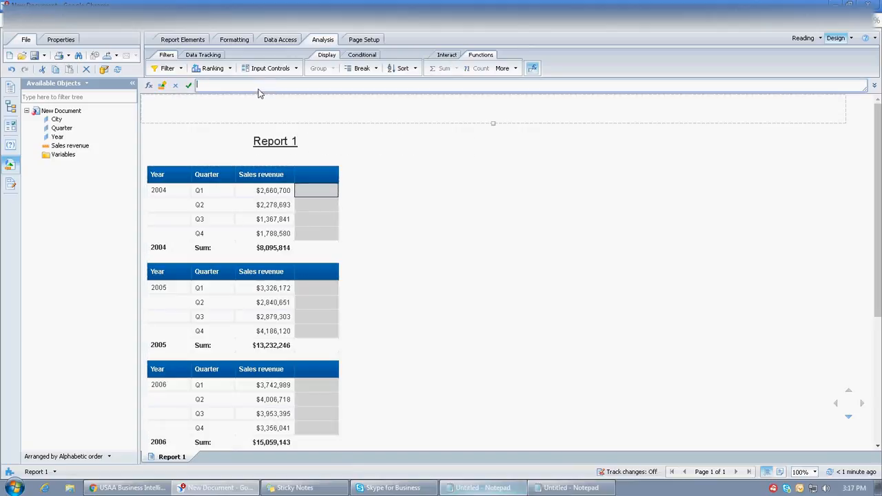
type("=[Sales revenue]")
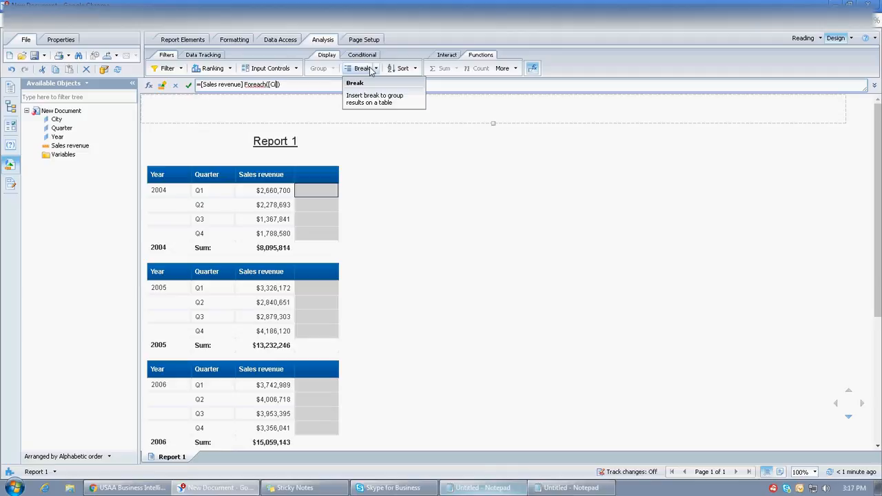
key("Return")
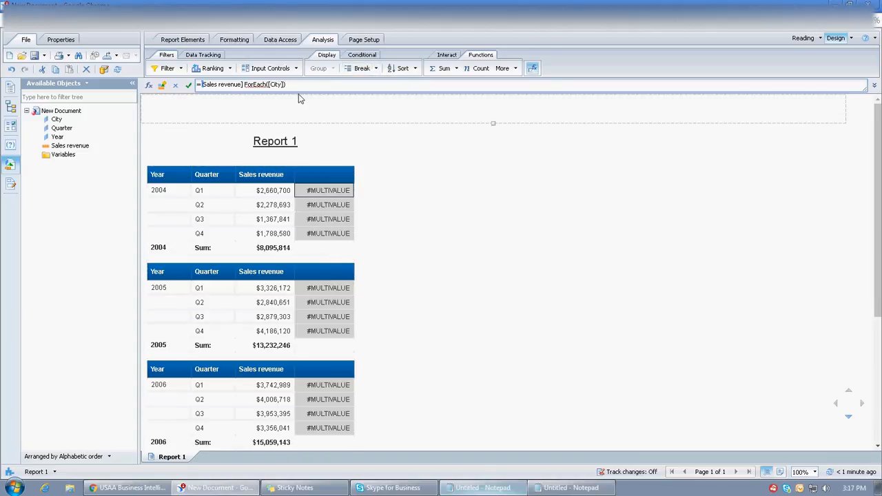
Apply Max to the sales revenue measure so the new column's formula reads =Max([Sales revenue]) ForEach([City])
type("Max(")
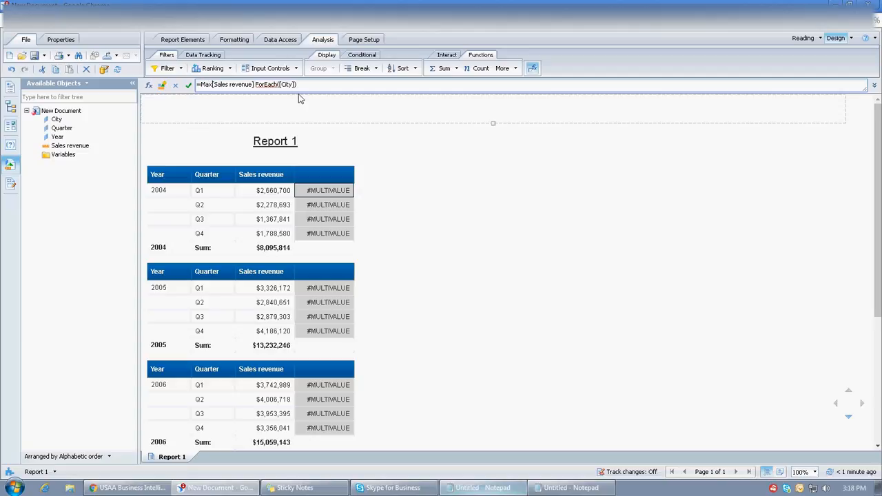
key("End")
type(")")
key("Return")
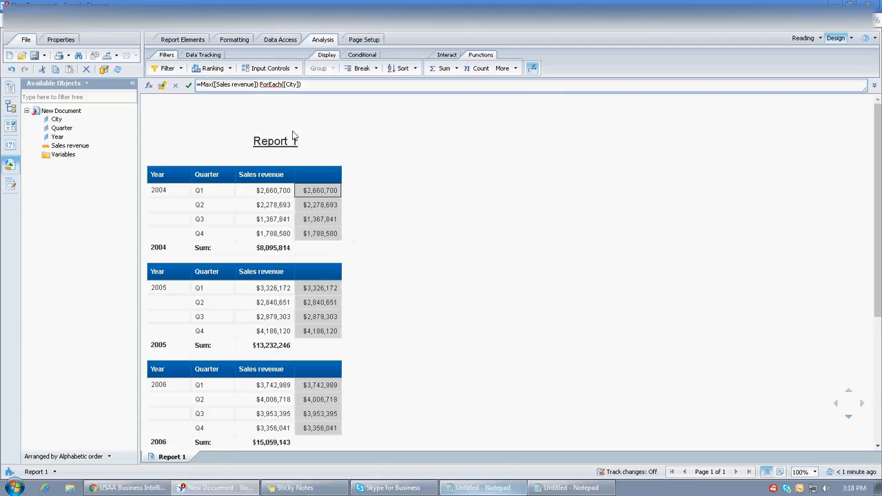
Move the closing parenthesis of Max to the end so the formula reads =Max([Sales revenue] ForEach([City]))
left_click(273, 137)
key("ctrl+s")
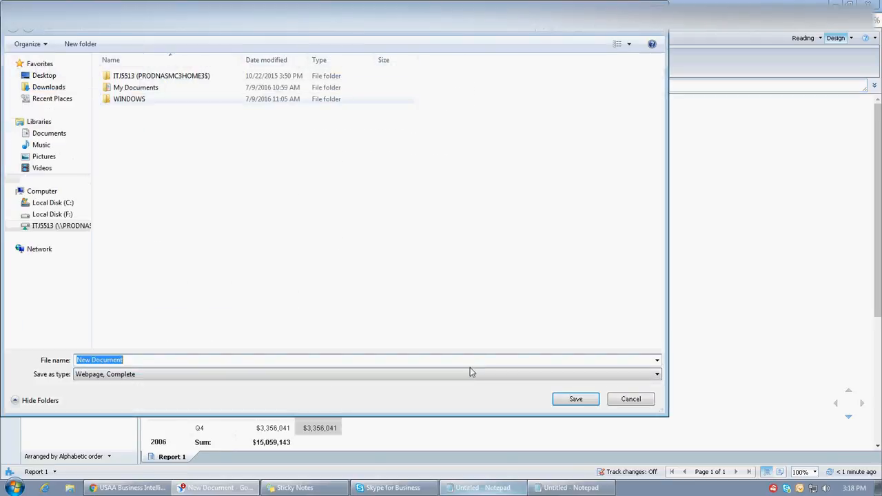
key("Escape")
key("Delete")
key("End")
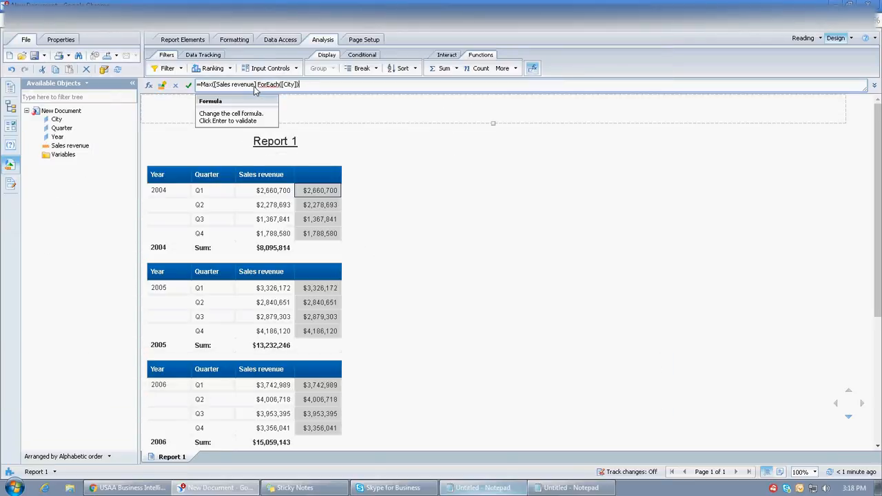
type(")")
key("Return")
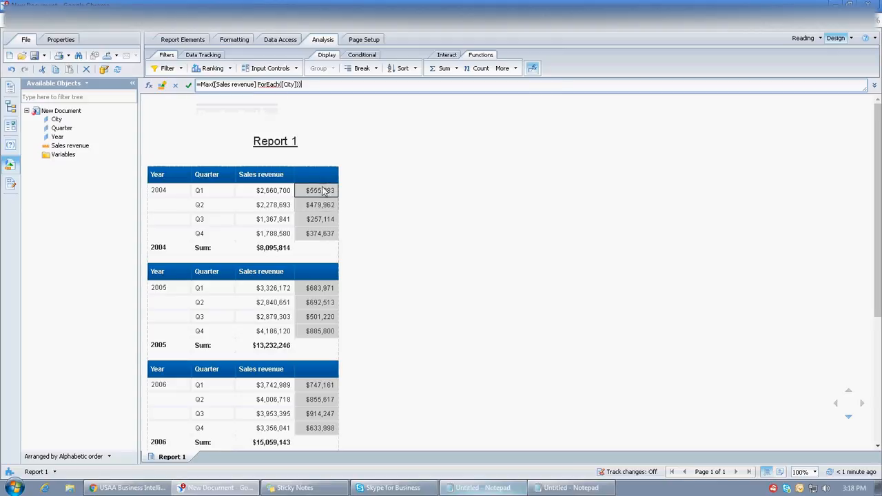
Enter Foeach as the header of the new formula column
left_click(259, 96)
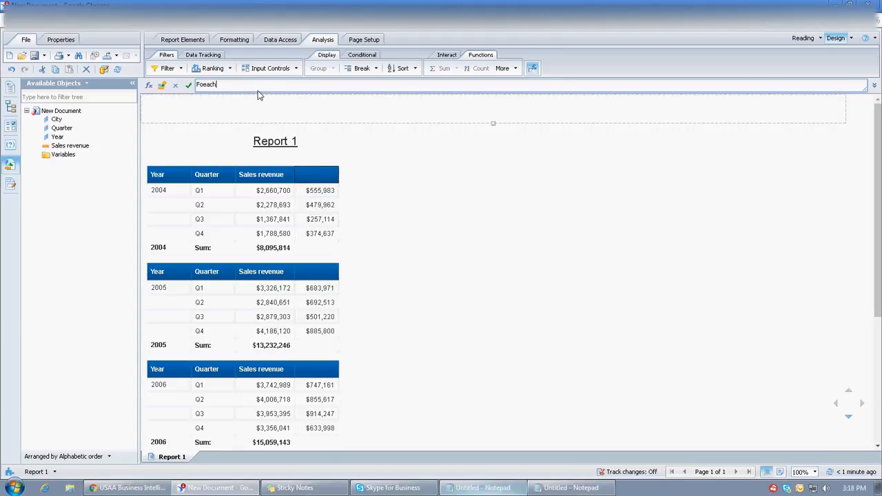
key("Return")
key("ctrl+s")
key("Escape")
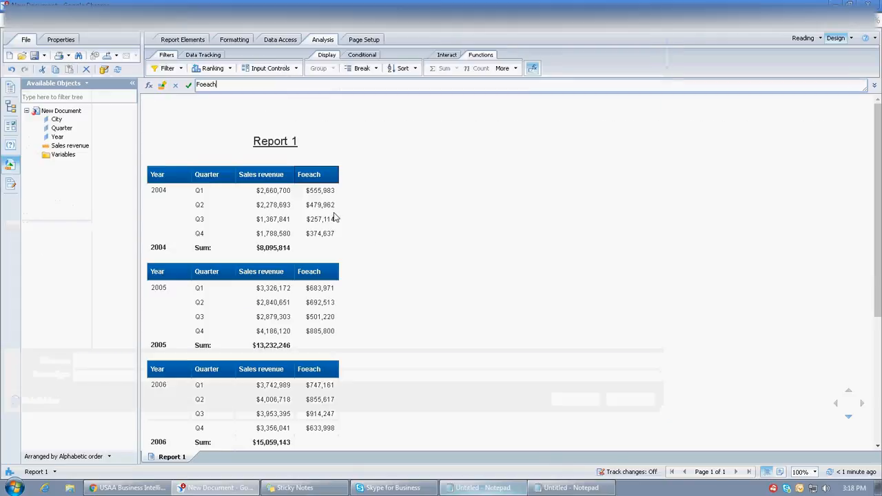
Insert an empty column to the right of the Foeach column
left_click(321, 191)
right_click(318, 192)
mouse_move(356, 239)
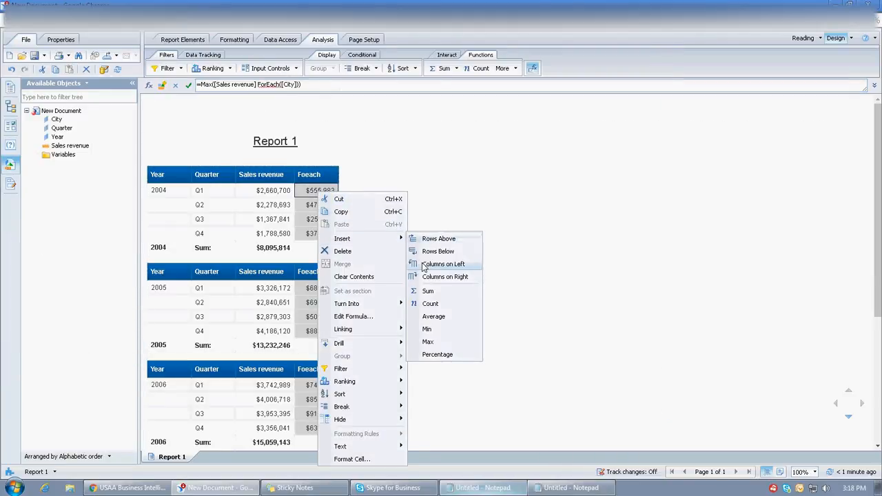
left_click(442, 276)
Enter the text ForAll in the body cells of the newly inserted empty column
left_click(266, 96)
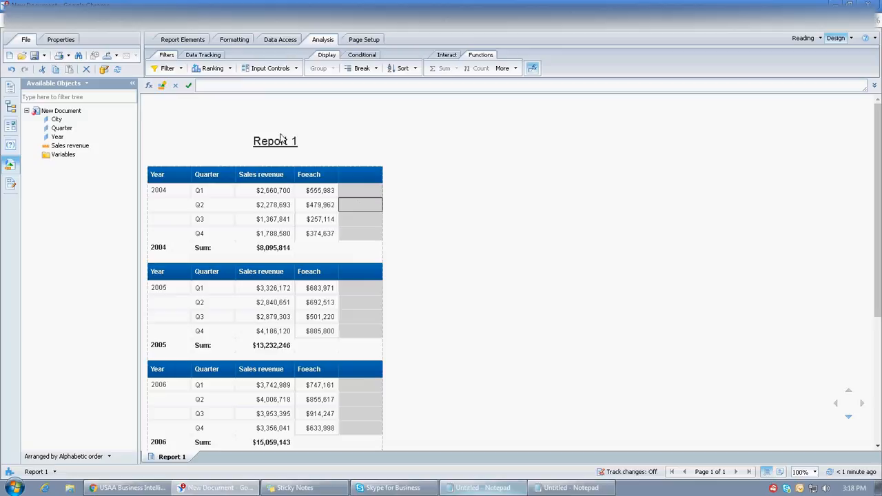
left_click(266, 89)
type("For")
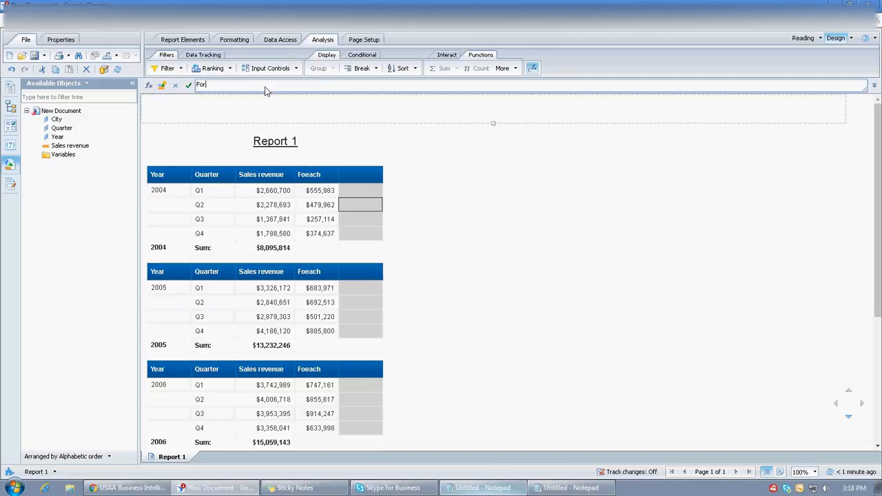
type("All")
key("Return")
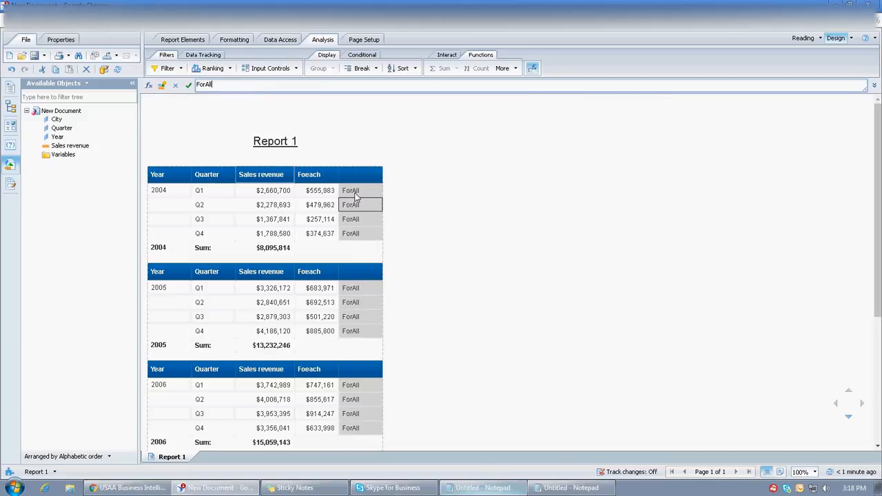
Enter ForAll as the header of the column to the right of the Foeach column
left_click_drag(222, 85, 185, 87)
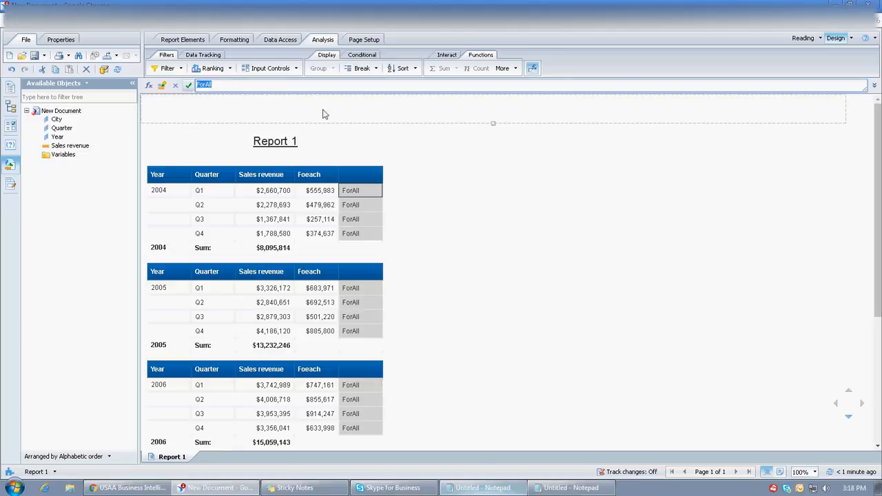
left_click(351, 179)
left_click(239, 86)
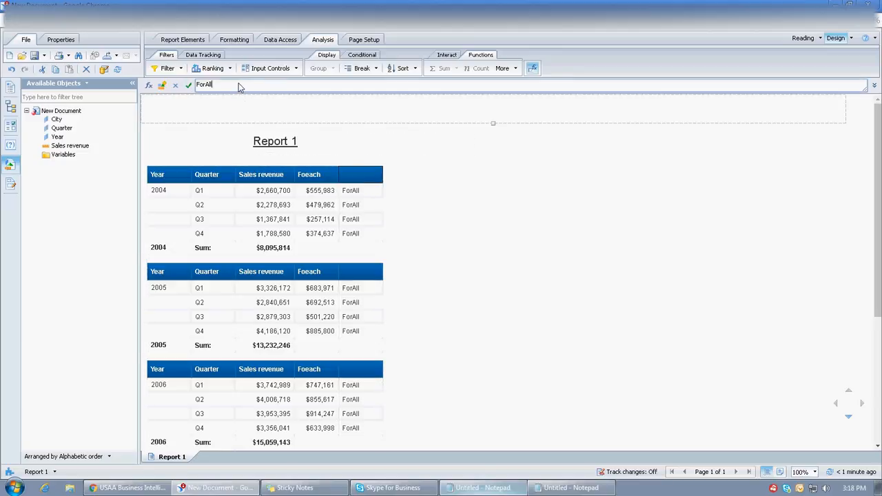
type("ForAll")
key("Return")
Replace the body text of the ForAll column with the formula =[Sales revenue] ForAll([Quarter]), reusing the Sales revenue column's formula
left_click(319, 193)
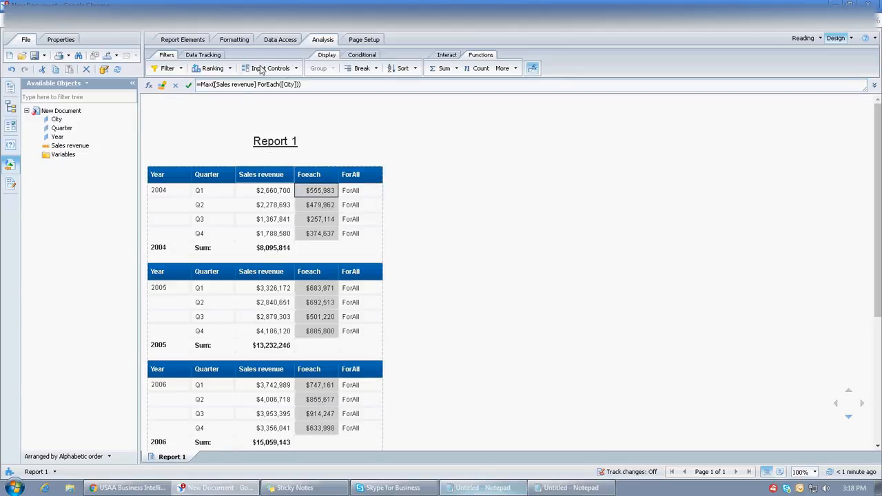
left_click(273, 191)
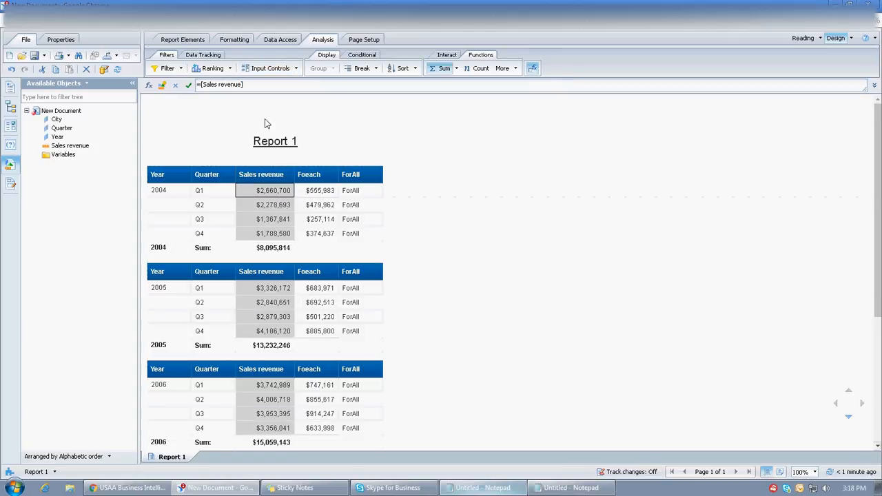
left_click_drag(245, 86, 173, 90)
key("ctrl+c")
left_click(362, 189)
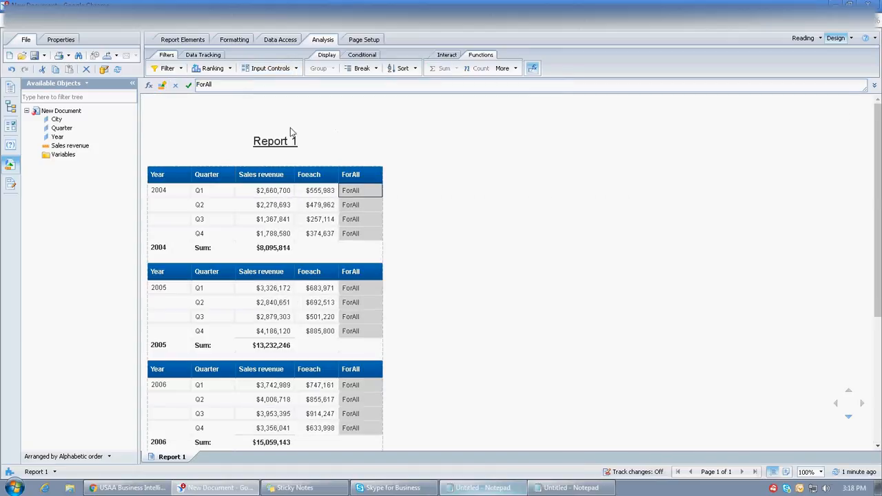
left_click(255, 87)
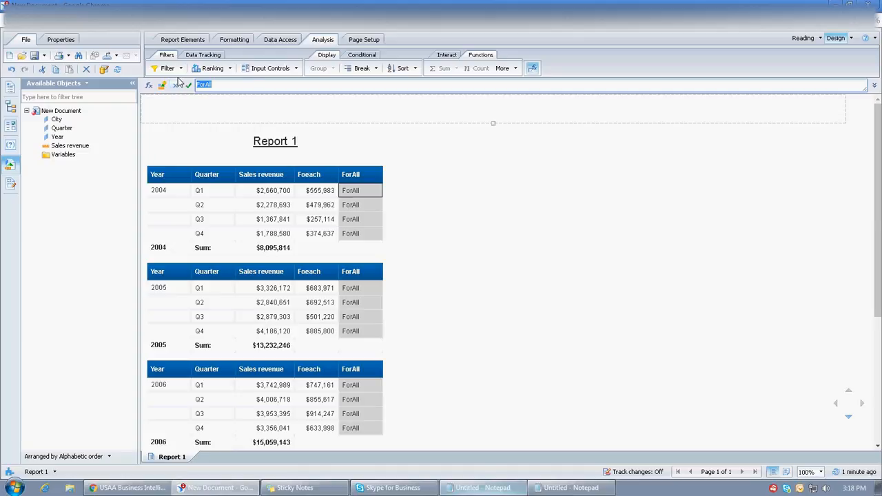
key("ctrl+v")
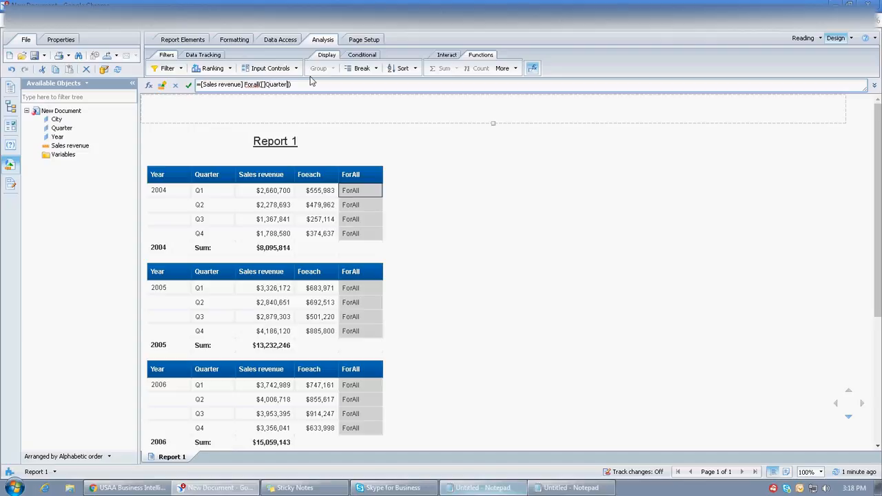
key("Return")
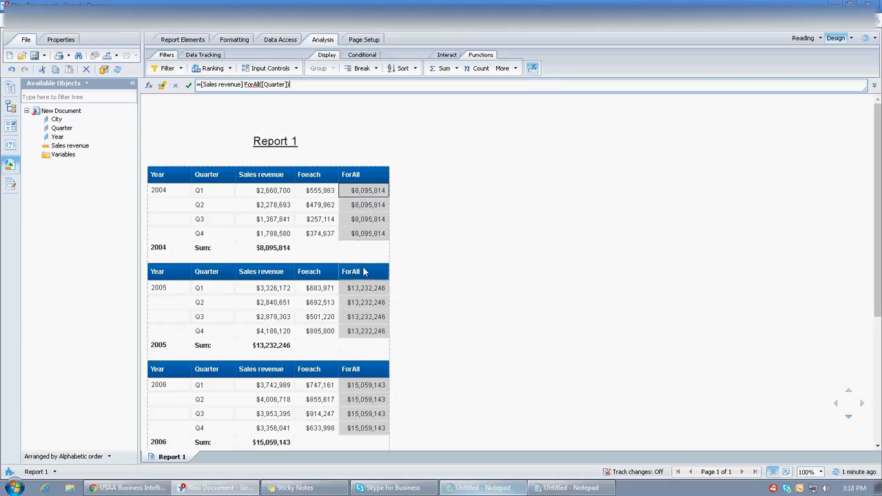
Insert a column to the right of the ForAll column and enter In as its body text and header
right_click(357, 198)
mouse_move(393, 241)
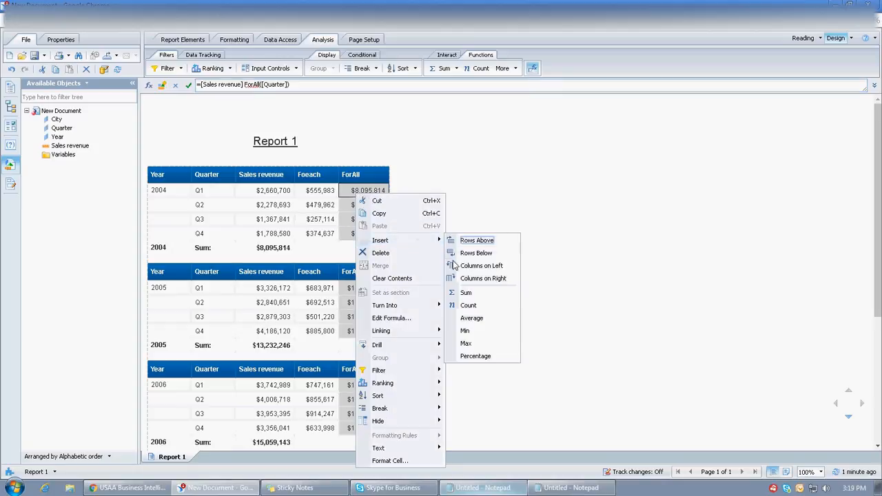
left_click(461, 281)
left_click(298, 86)
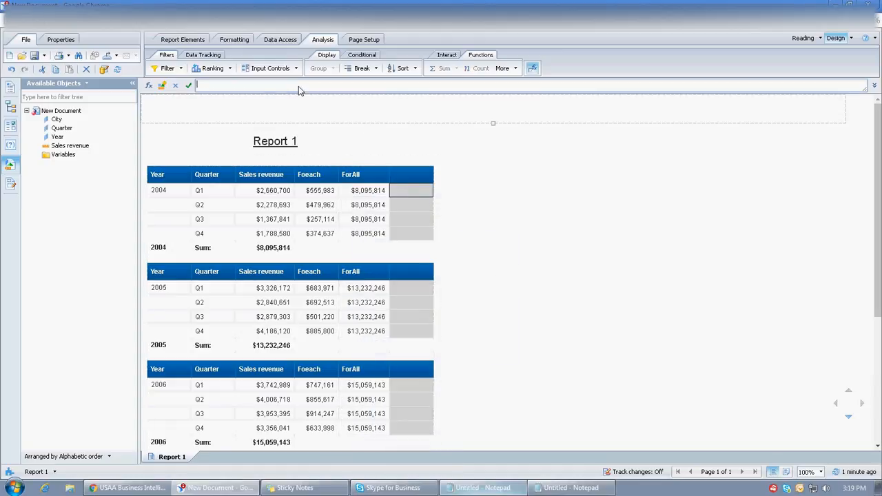
type("In")
key("Return")
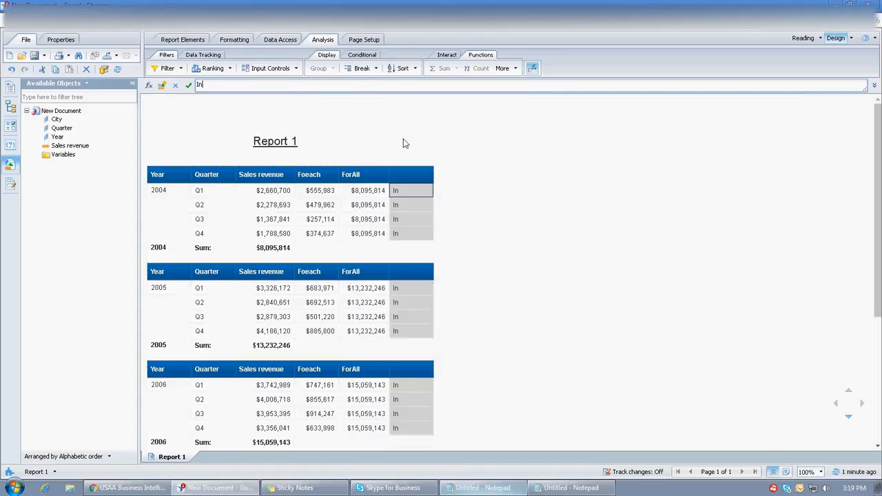
left_click(242, 95)
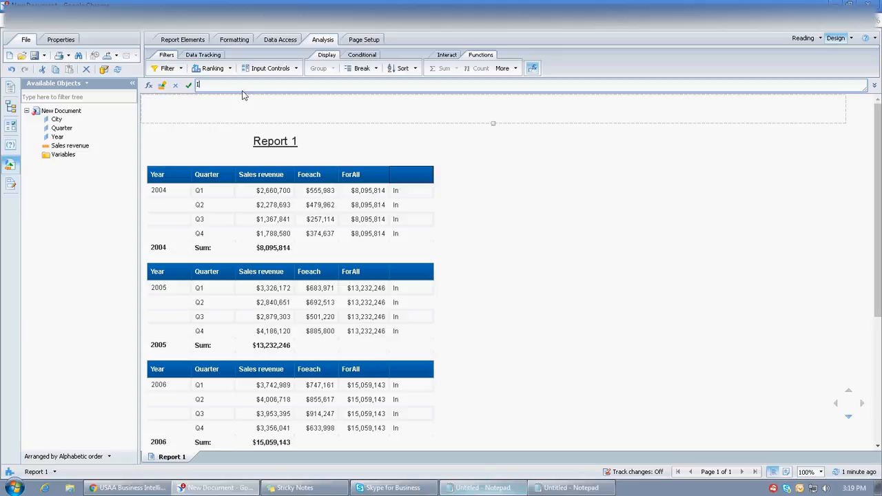
Copy the ForAll column's formula into the In column's body cells and change it to =[Sales revenue] In([Year])
left_click(355, 191)
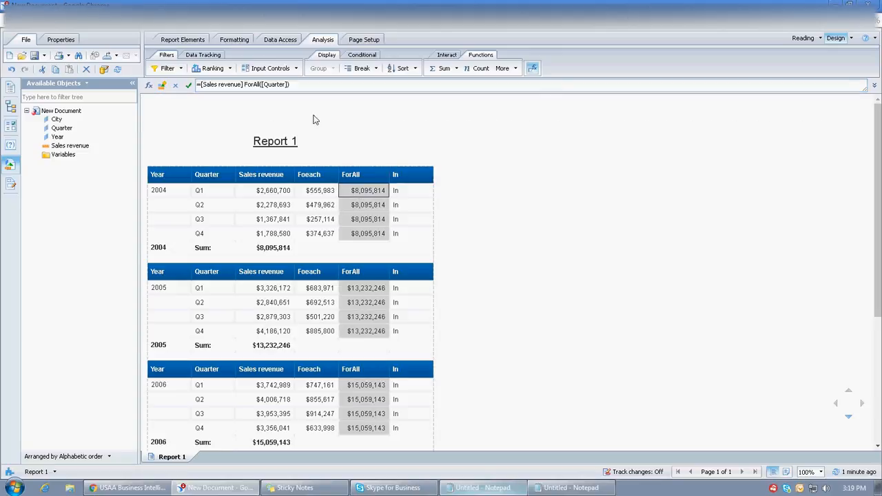
left_click(292, 85)
left_click_drag(292, 88, 194, 87)
key("ctrl+c")
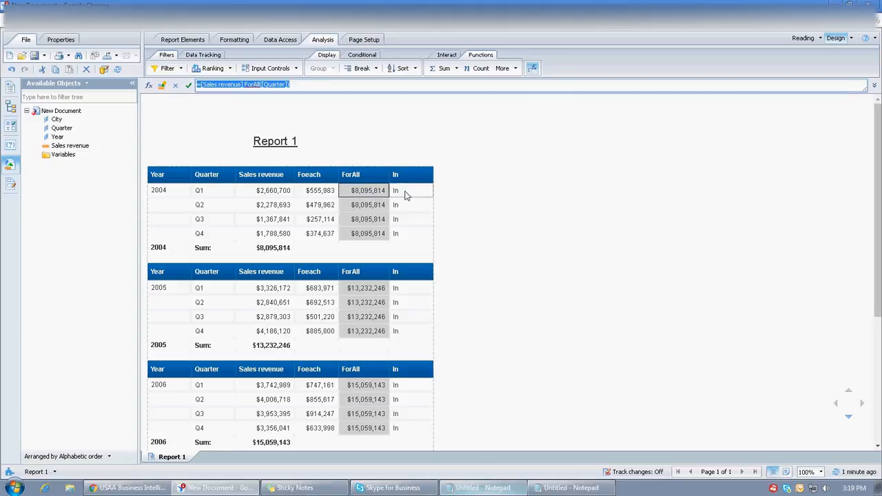
left_click(412, 191)
left_click(198, 86)
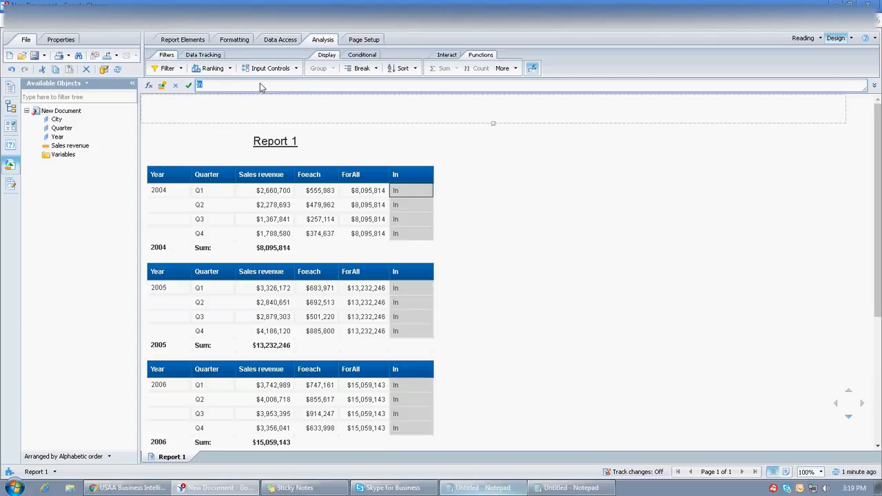
key("ctrl+v")
double_click(250, 86)
type("In")
key("shift+End")
type("[")
key("Return")
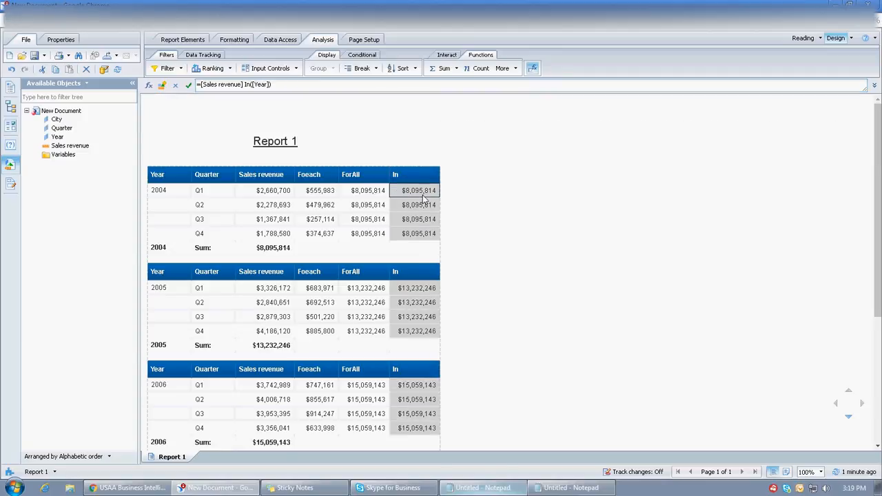
Insert a column to the right of the In column and copy the formula =[Sales revenue] In([Year]) into its body
right_click(424, 199)
left_click(473, 241)
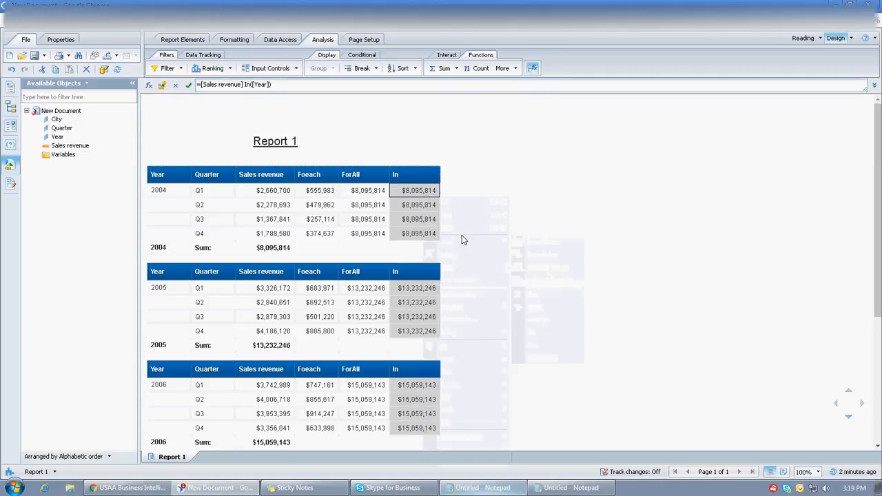
left_click_drag(273, 86, 190, 87)
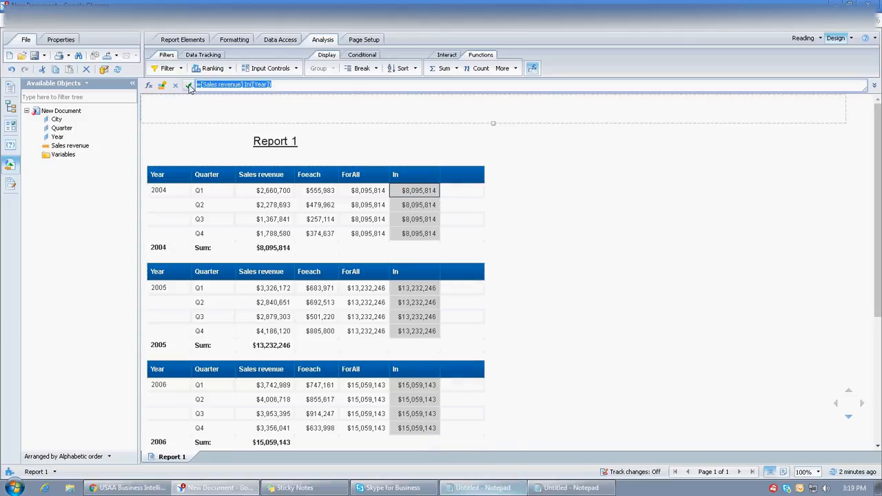
key("ctrl+c")
left_click(462, 190)
left_click(296, 85)
key("ctrl+v")
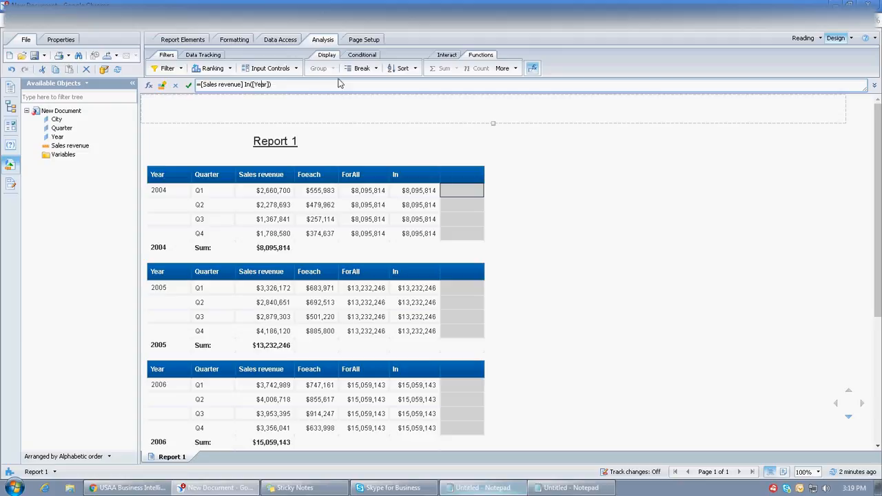
Replace ([Year]) with Report in the last column so its formula reads =[Sales revenue] In Report
key("shift+Left")
key("shift+Left")
key("shift+Left")
key("shift+Left")
key("shift+Left")
key("shift+Left")
key("shift+Left")
key("shift+Left")
type("Report")
key("Return")
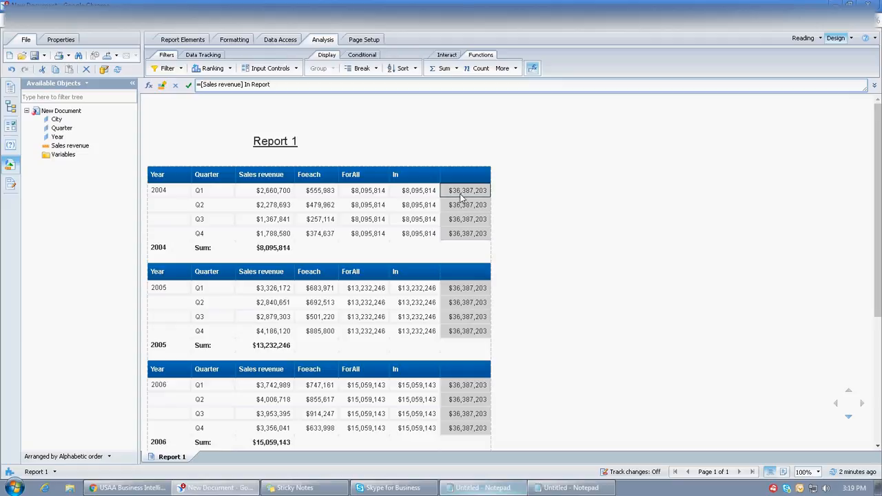
scroll(473, 198, "down", 3)
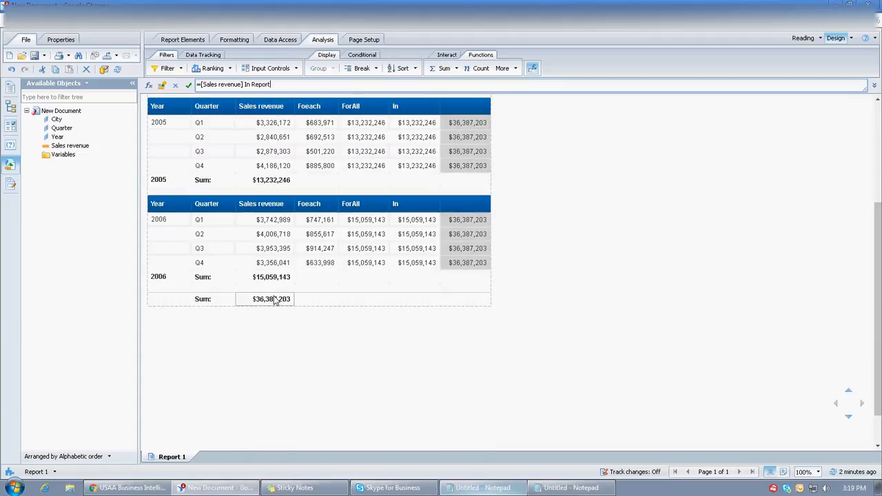
scroll(276, 304, "up", 3)
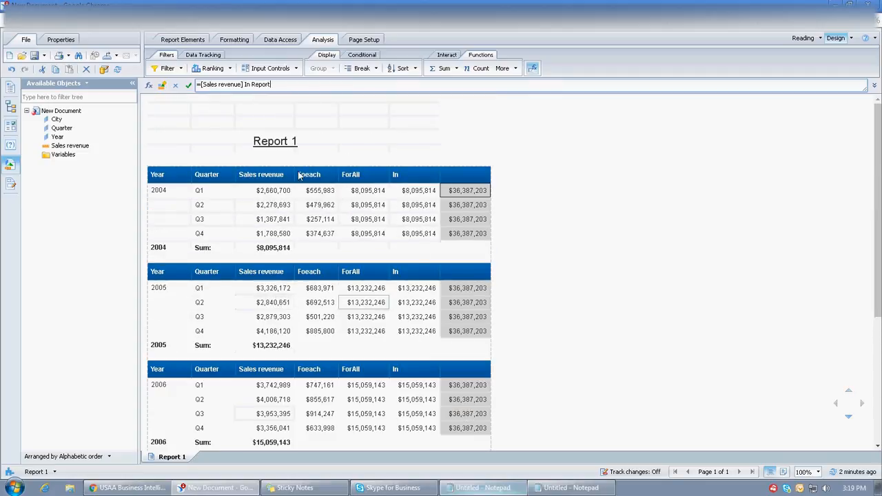
left_click(462, 192)
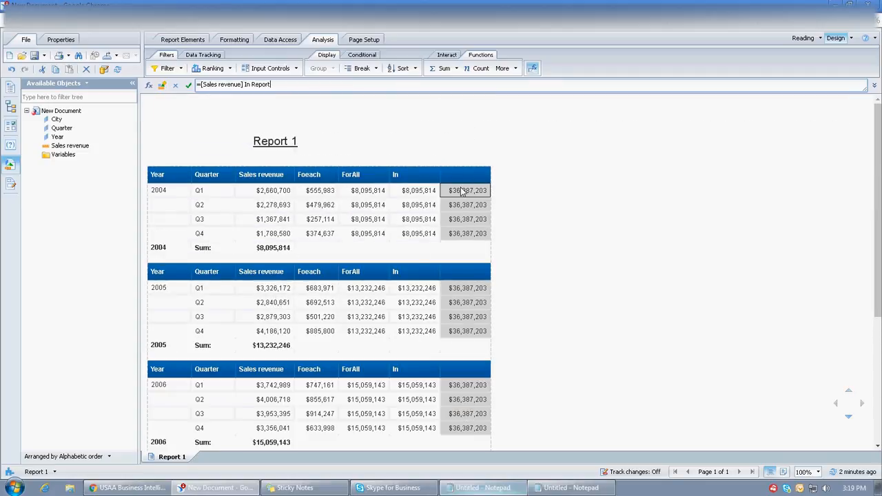